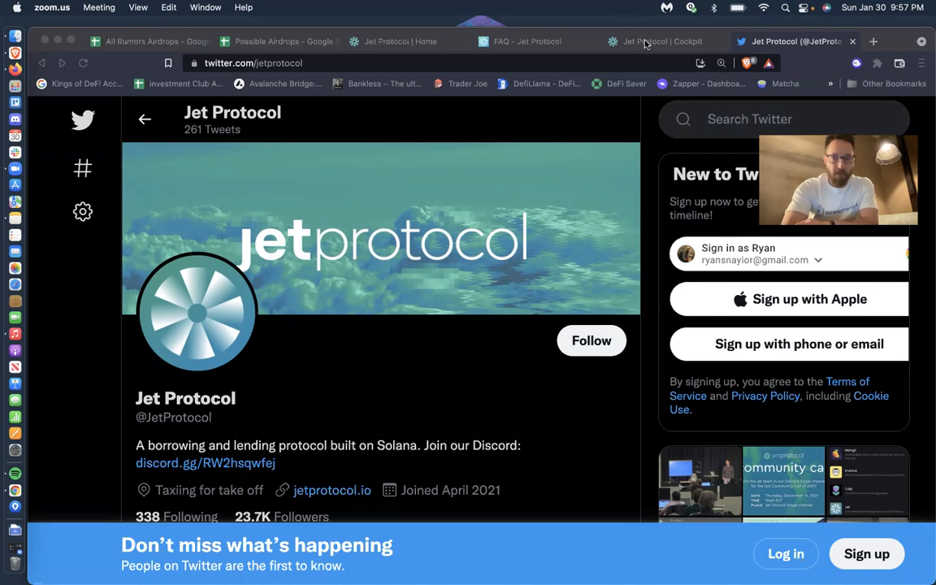
# Review the Jet Protocol home page and its list of resources, and read the opening questions of the FAQ
pyautogui.click(437, 43)
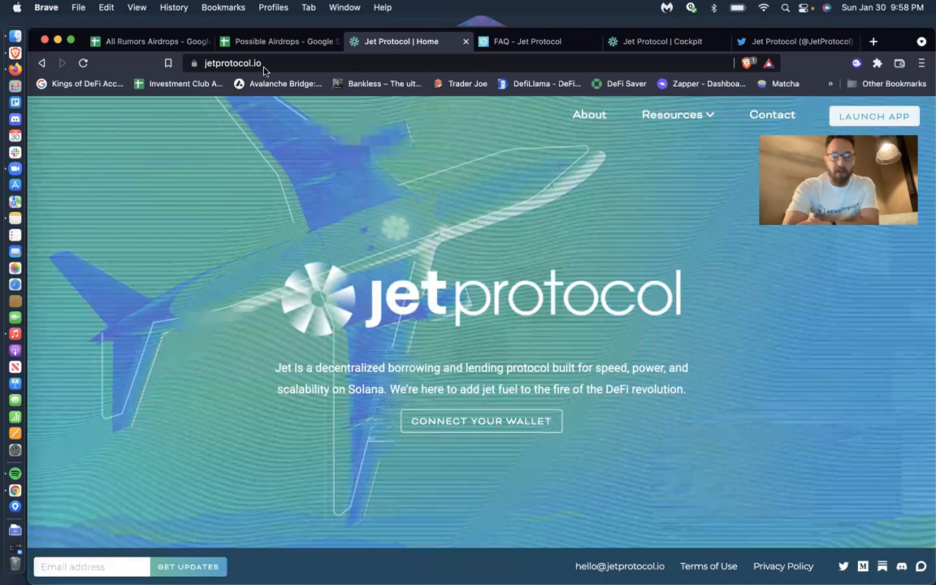
pyautogui.click(695, 122)
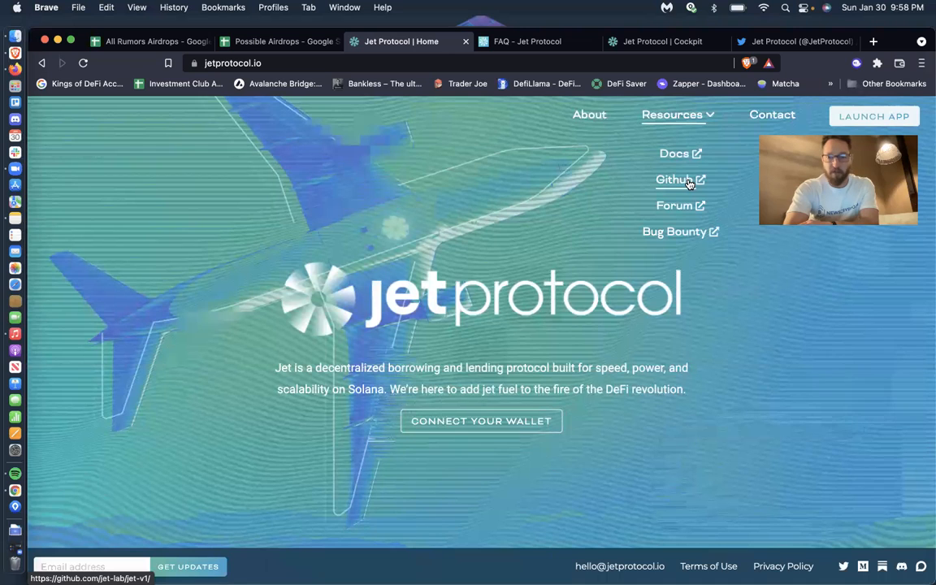
pyautogui.click(563, 49)
pyautogui.scroll(10, 503, 190)
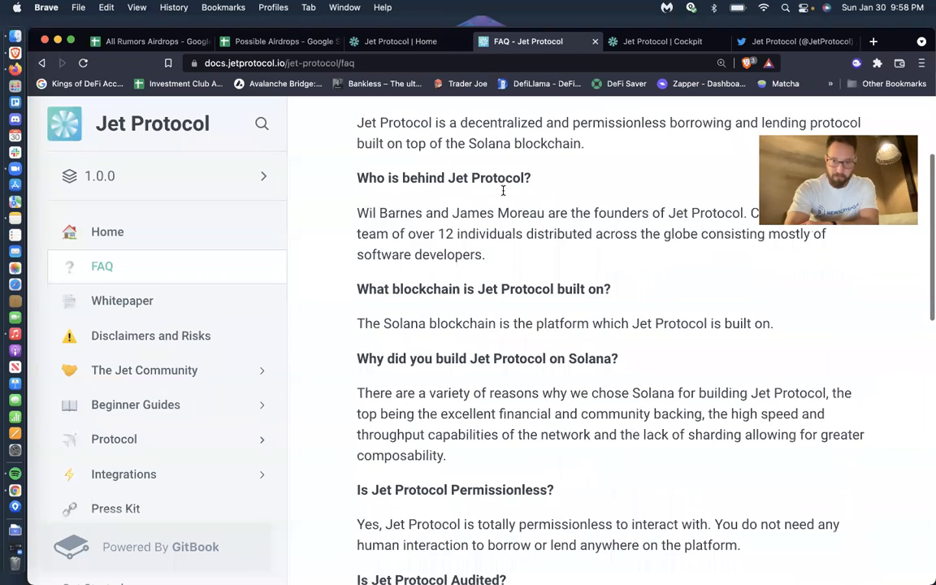
pyautogui.scroll(2, 503, 190)
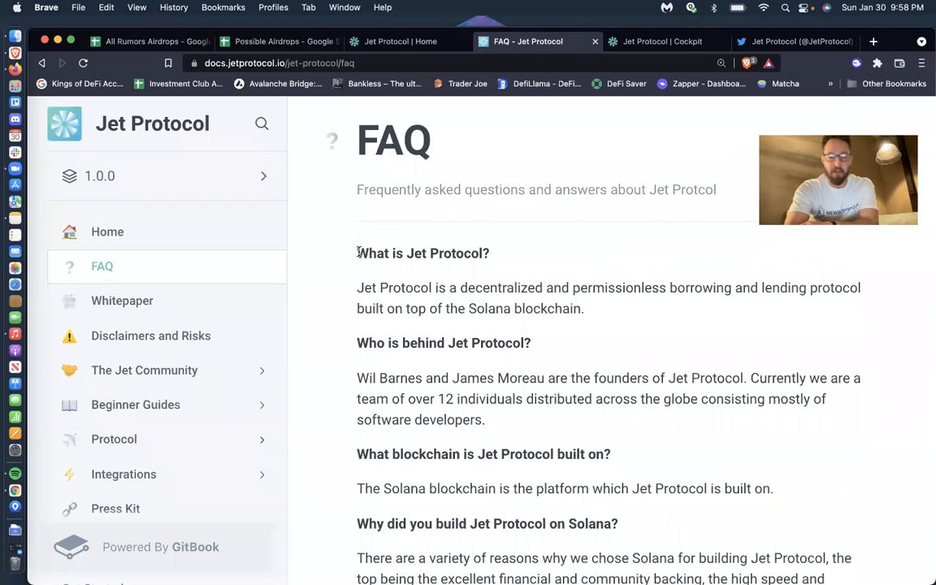
pyautogui.scroll(-10, 358, 253)
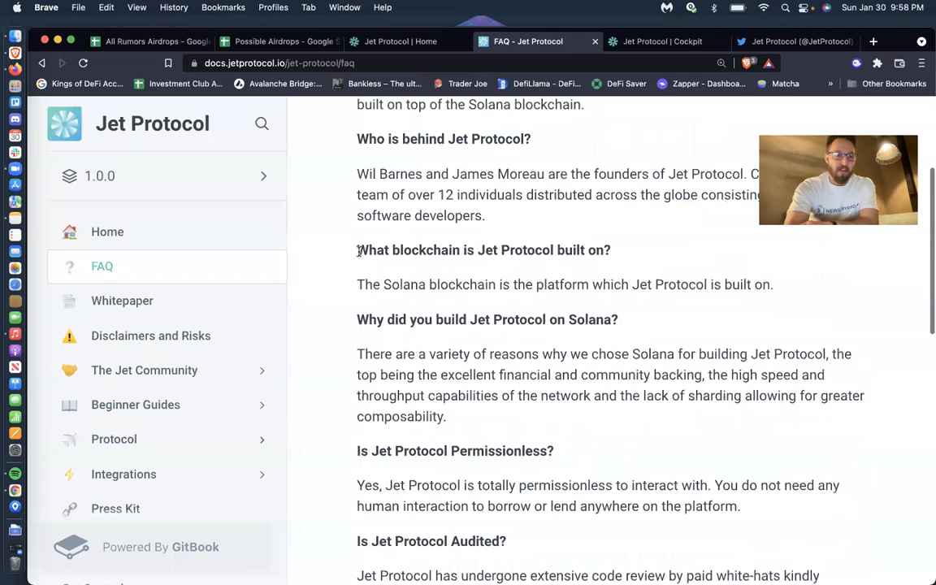
pyautogui.scroll(10, 358, 253)
# Check the Jet entry and its required action in the Possible Airdrops spreadsheet
pyautogui.click(650, 41)
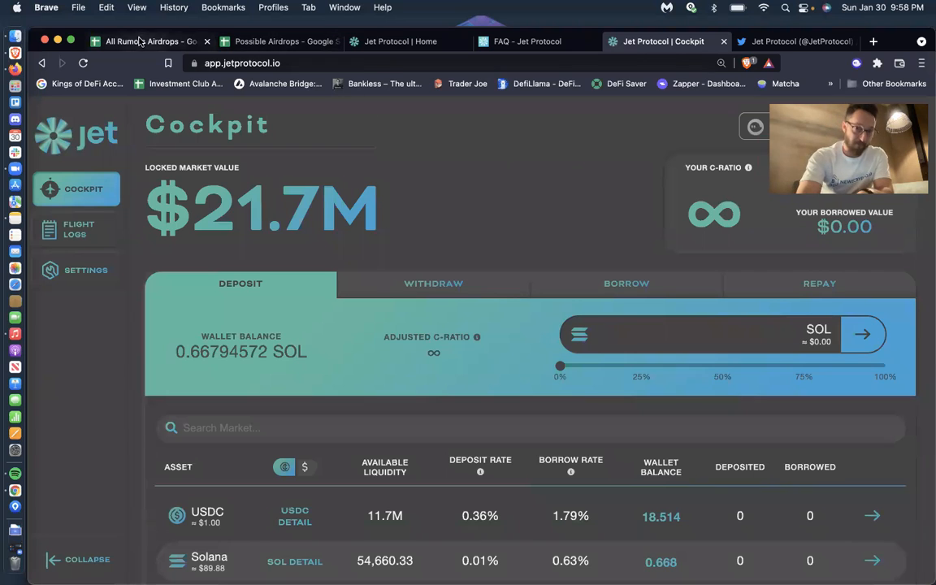
pyautogui.click(163, 42)
pyautogui.click(233, 39)
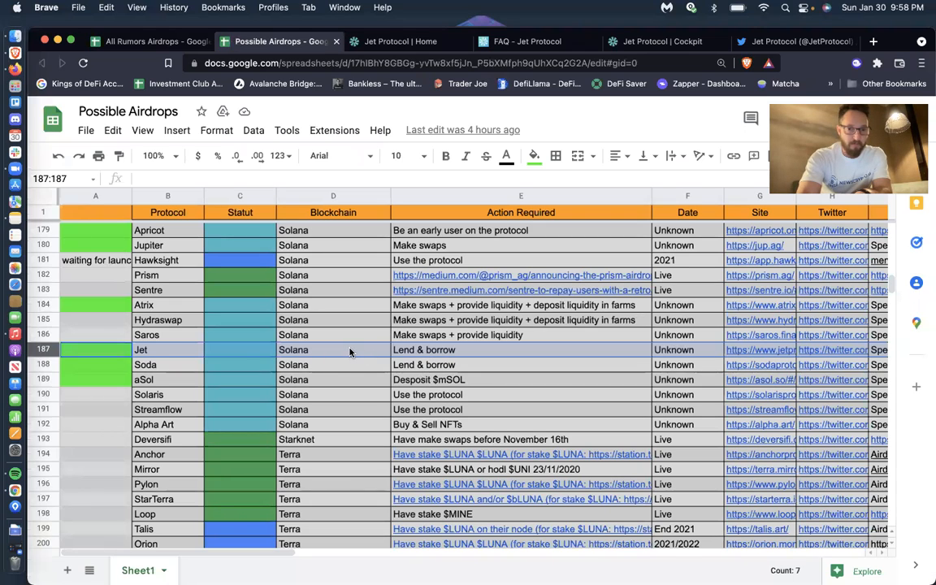
pyautogui.moveTo(740, 358)
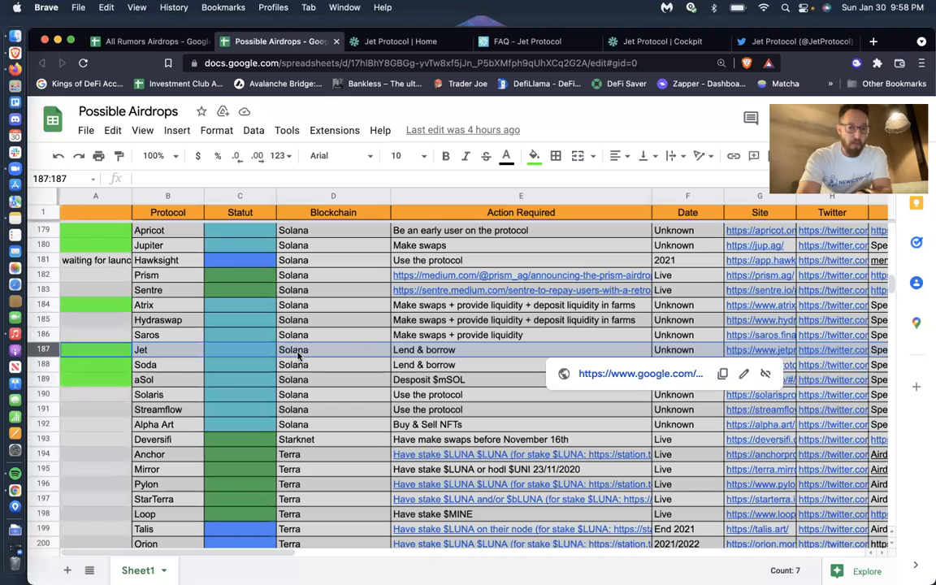
# Deposit 6.9 USDC in the Jet Protocol Cockpit and approve the transaction in the Phantom wallet
pyautogui.click(663, 41)
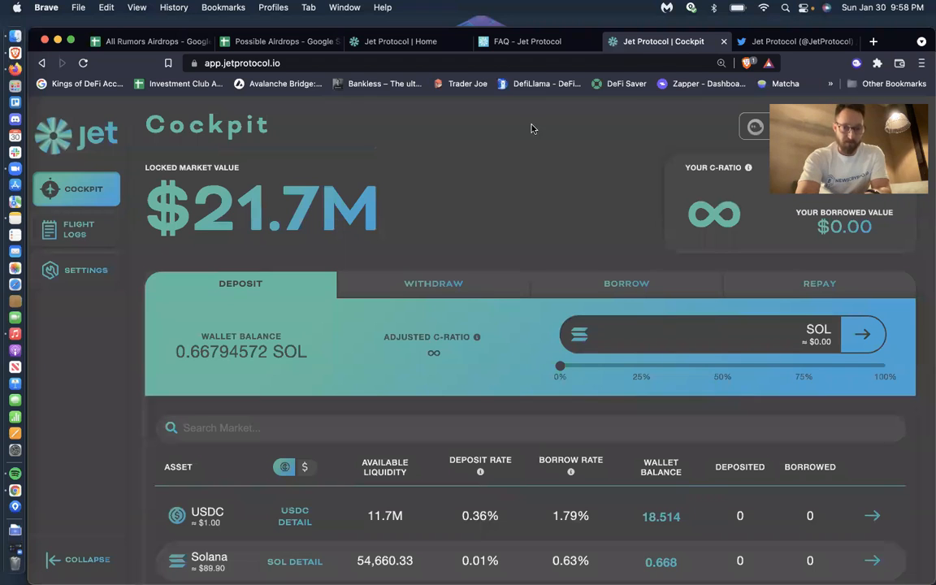
pyautogui.scroll(-3, 428, 222)
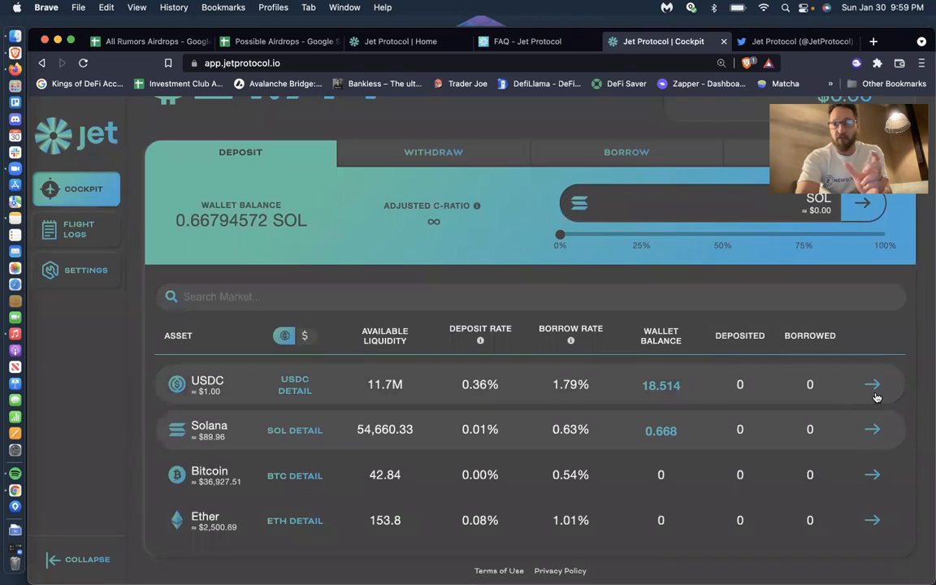
pyautogui.click(877, 397)
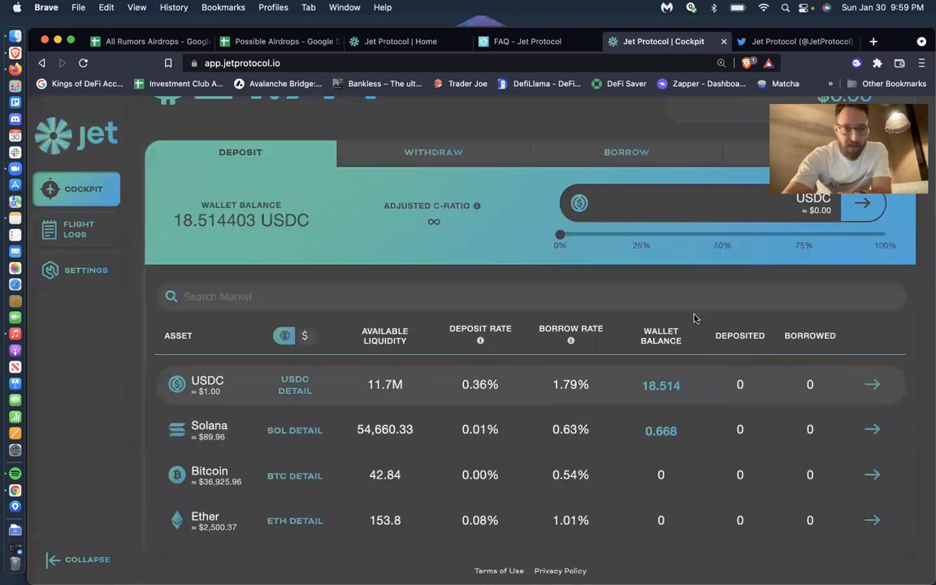
pyautogui.scroll(3, 692, 317)
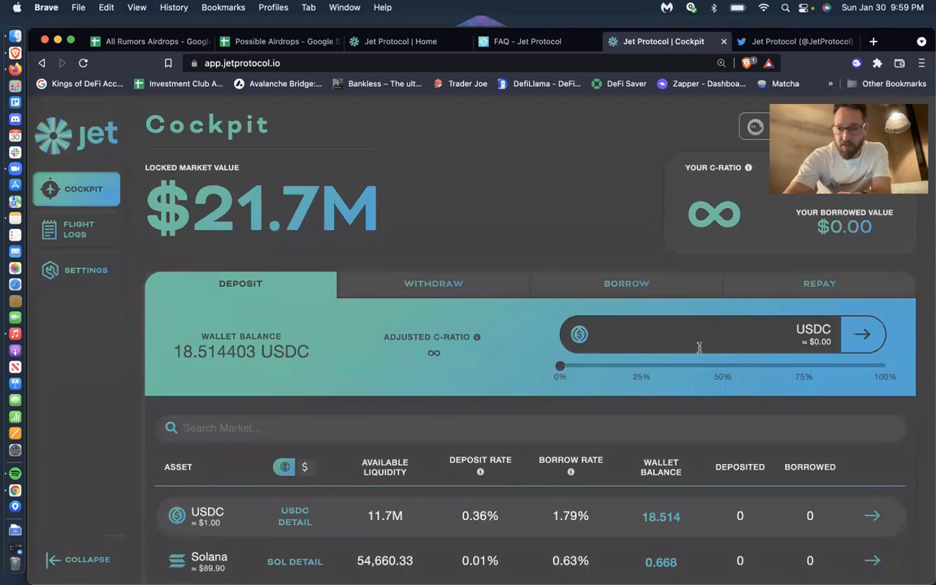
pyautogui.click(740, 336)
pyautogui.write('6.9')
pyautogui.click(863, 333)
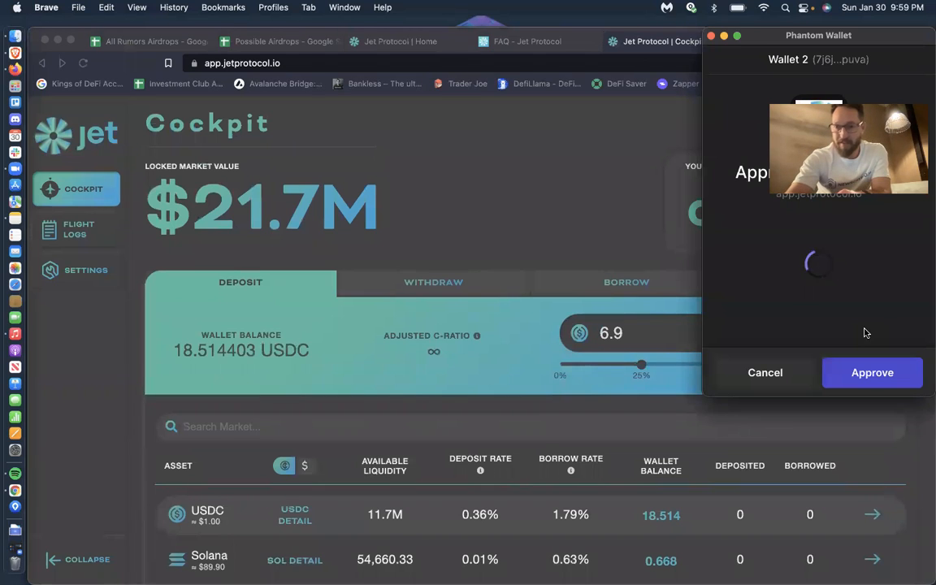
pyautogui.click(846, 372)
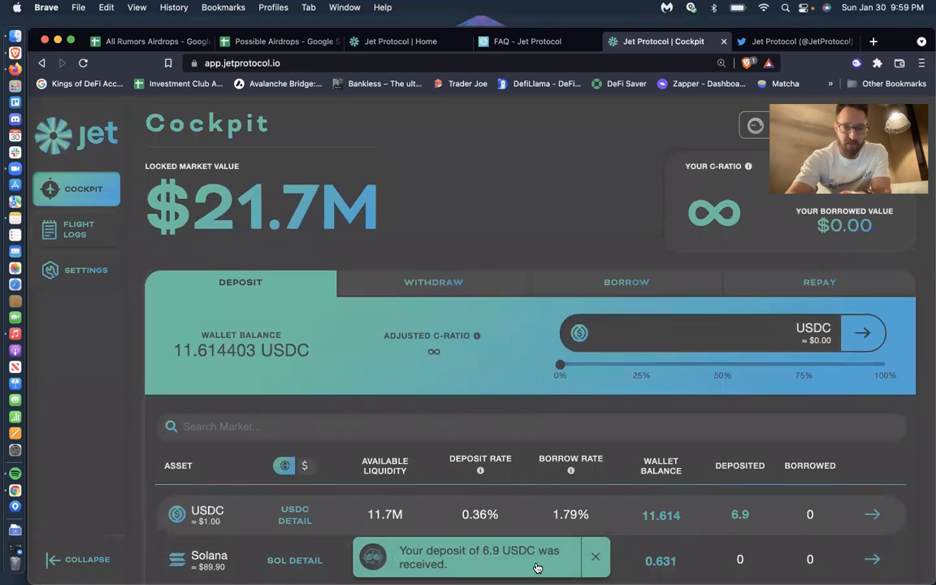
# Check the USDC deposit in the asset table and the USDC funds available for withdrawal
pyautogui.scroll(-2, 537, 567)
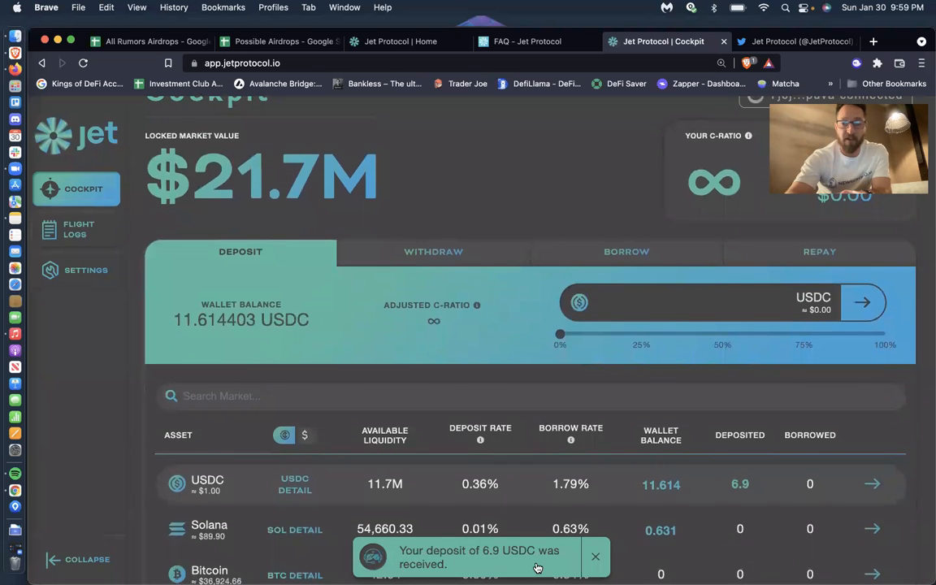
pyautogui.scroll(2, 537, 567)
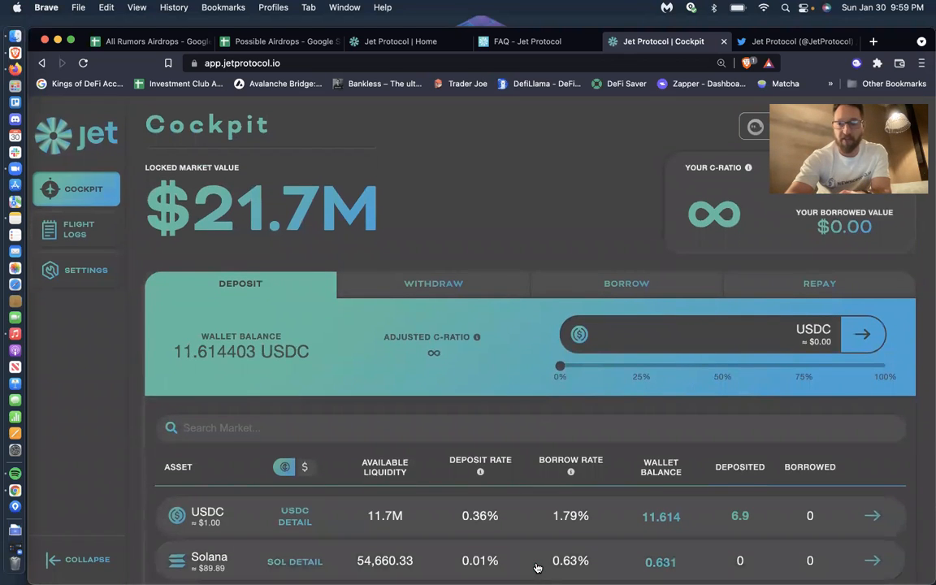
pyautogui.scroll(-2, 537, 567)
pyautogui.scroll(2, 537, 567)
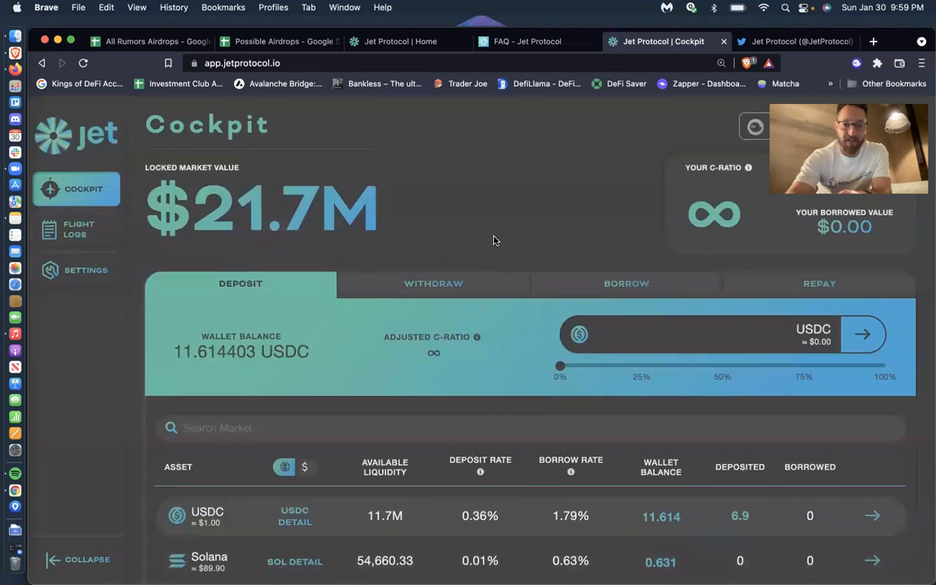
pyautogui.click(447, 289)
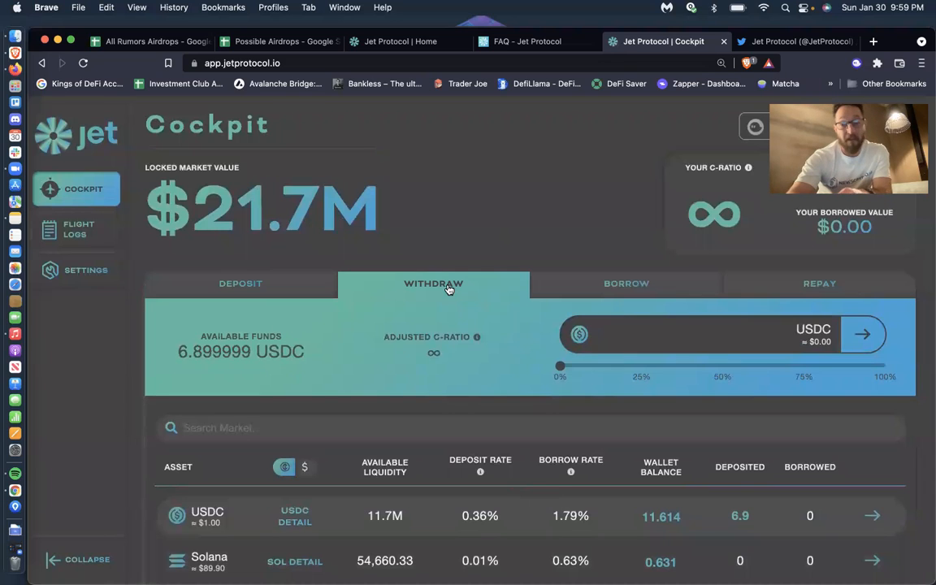
pyautogui.click(290, 288)
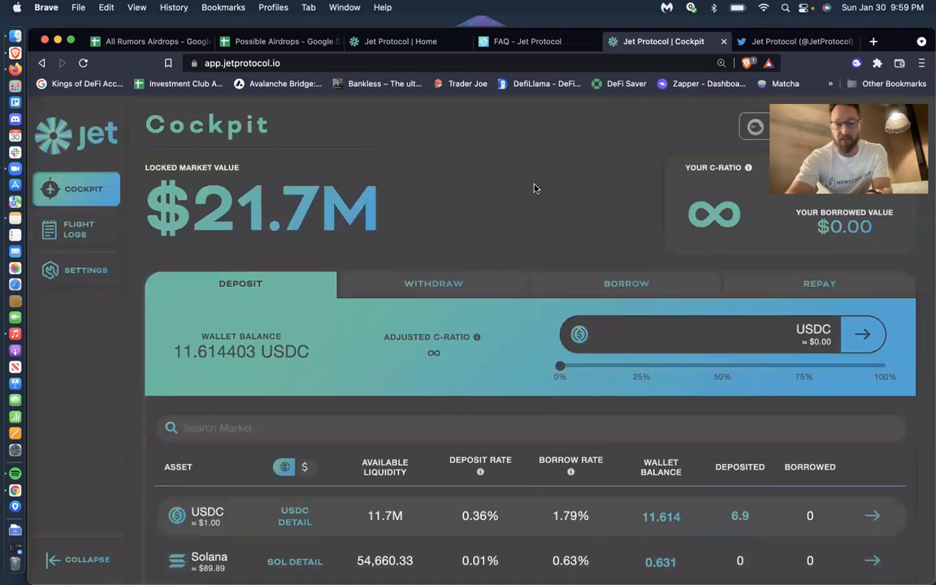
# Bring up the USDC borrowing form and compare the deposit and borrow rates in the asset table
pyautogui.click(632, 280)
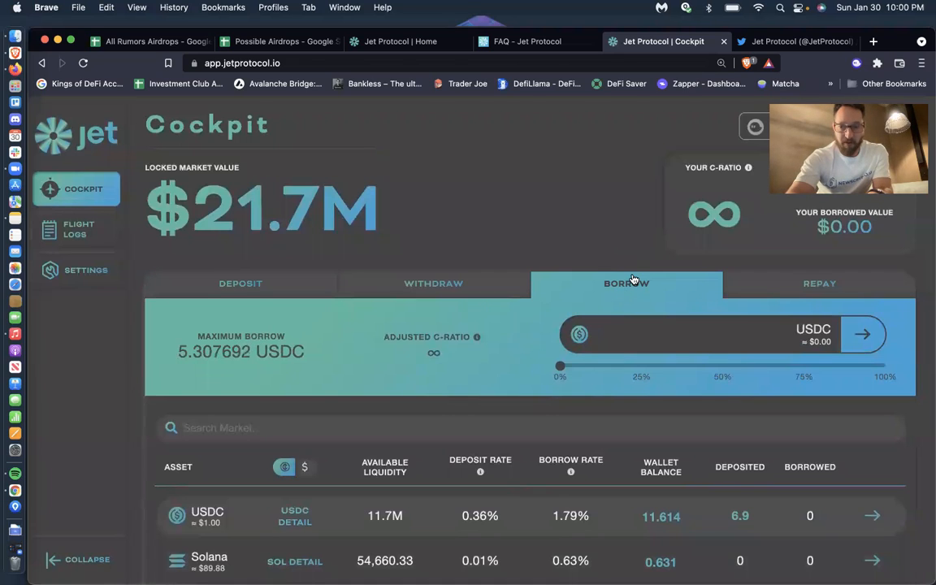
pyautogui.scroll(-2, 488, 388)
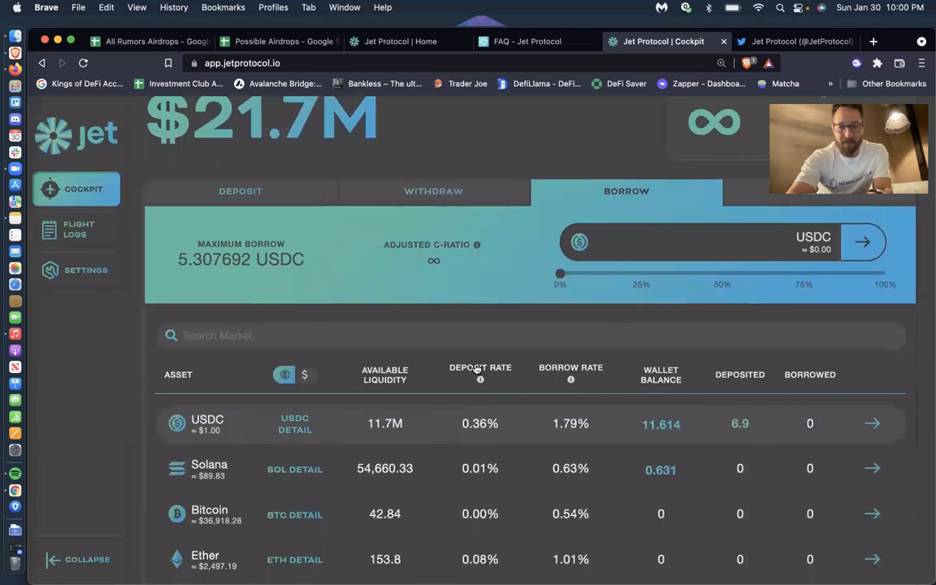
pyautogui.scroll(-1, 477, 369)
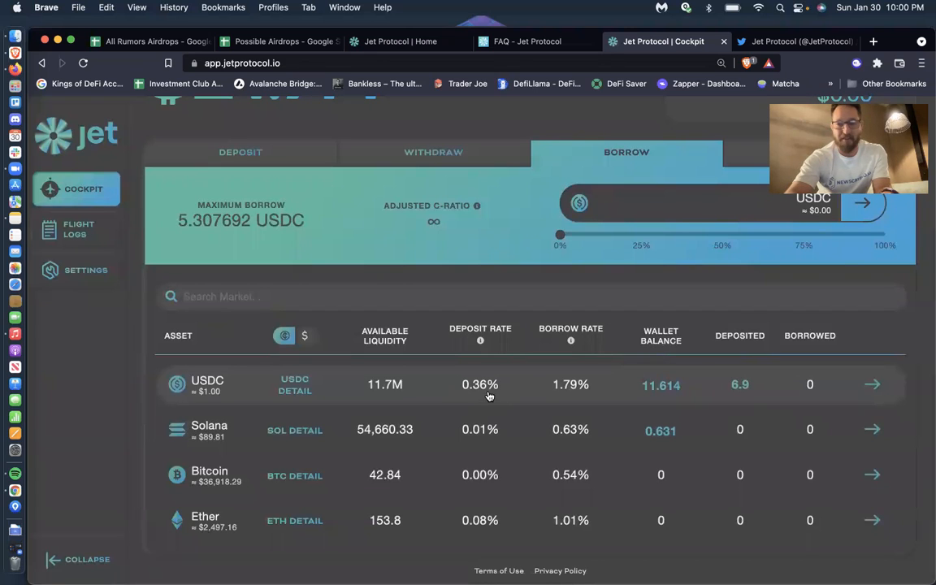
pyautogui.scroll(1, 455, 372)
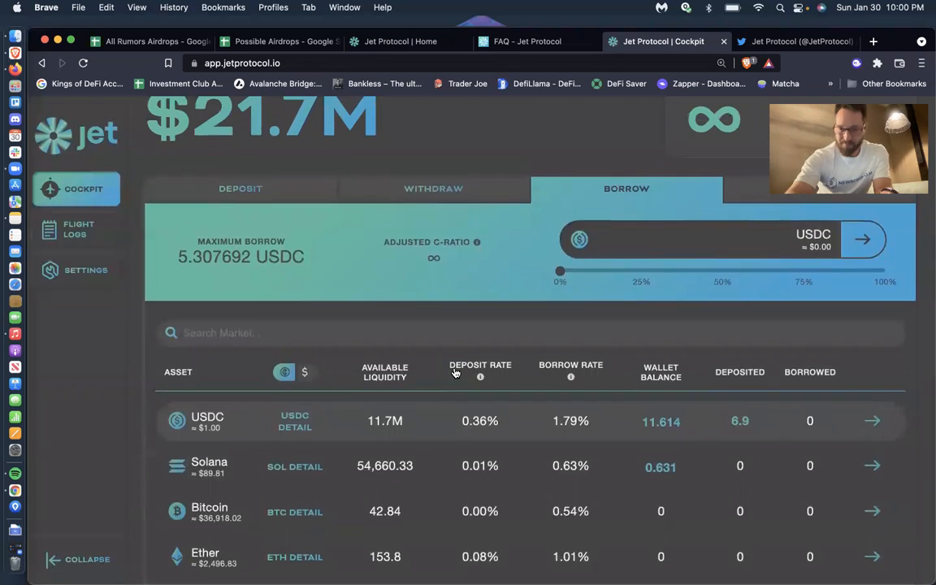
pyautogui.scroll(1, 455, 372)
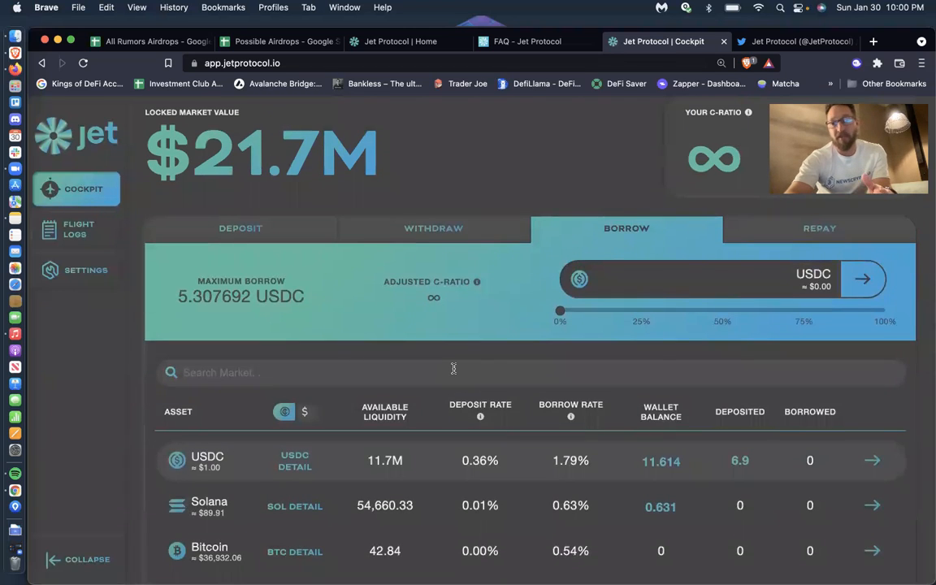
pyautogui.scroll(-1, 454, 368)
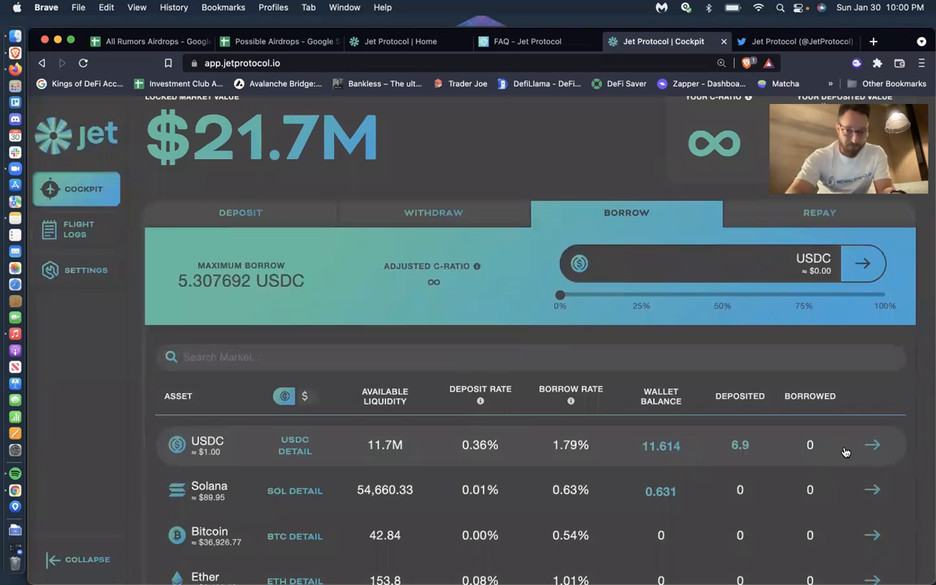
pyautogui.scroll(1, 646, 372)
# Borrow 3 USDC against the deposit and approve the transaction in the Phantom wallet
pyautogui.click(711, 272)
pyautogui.write('1')
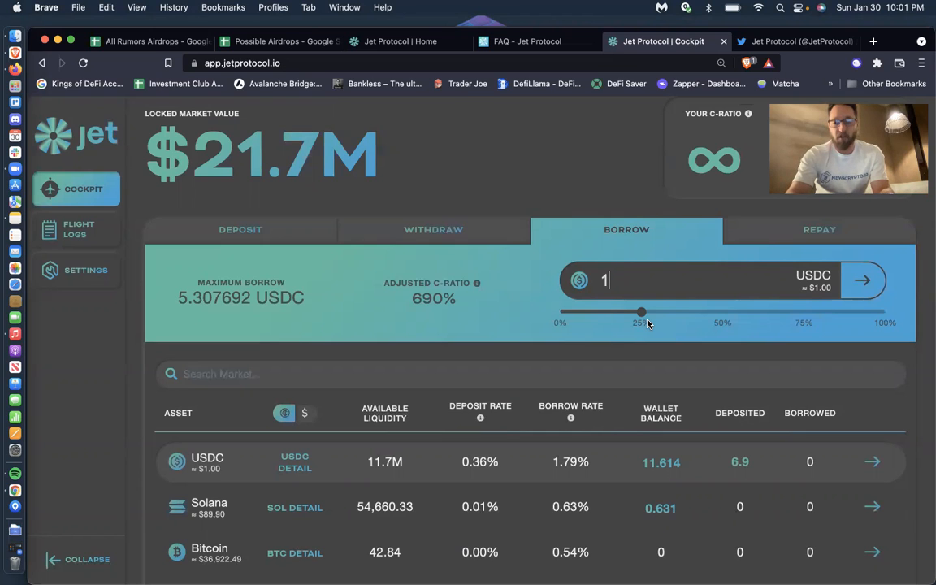
pyautogui.press('BackSpace')
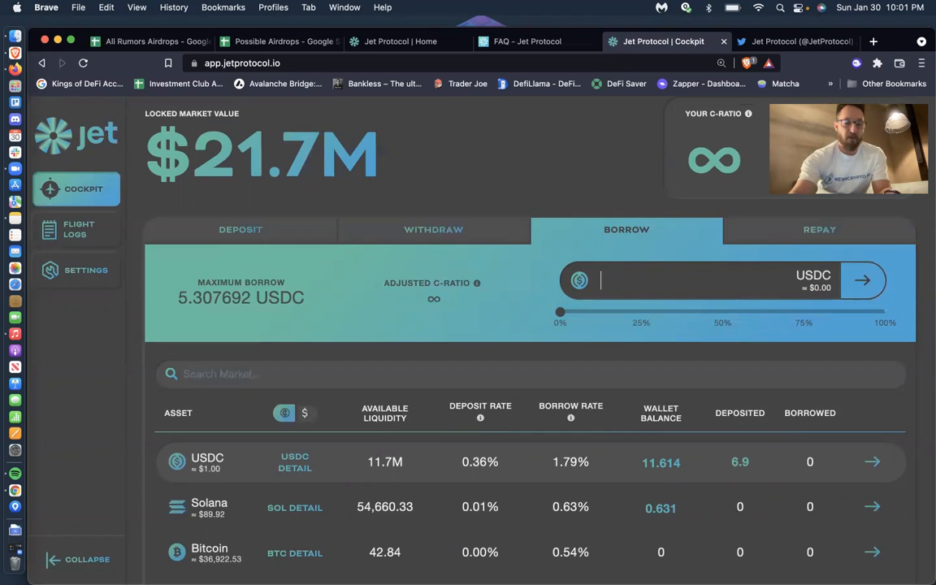
pyautogui.write('3')
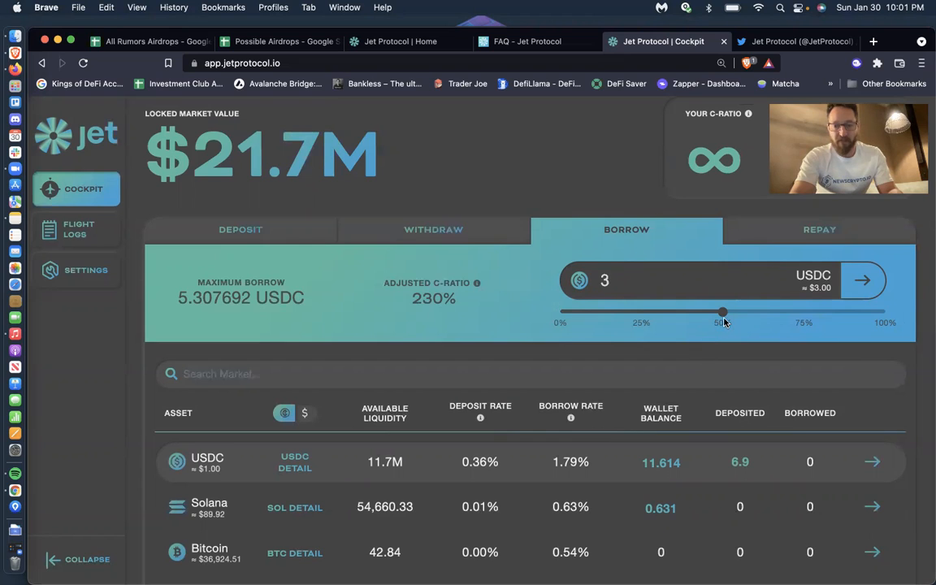
pyautogui.click(872, 278)
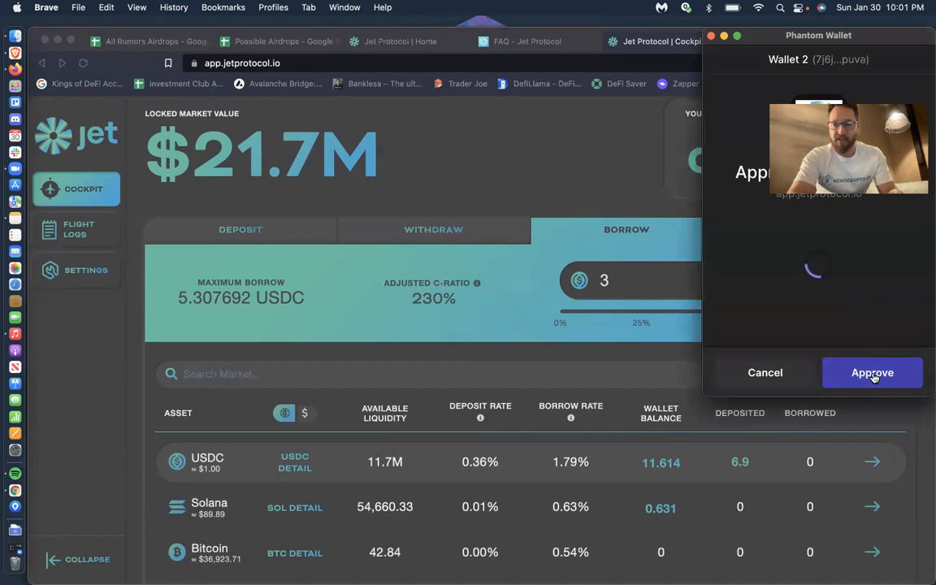
pyautogui.click(872, 372)
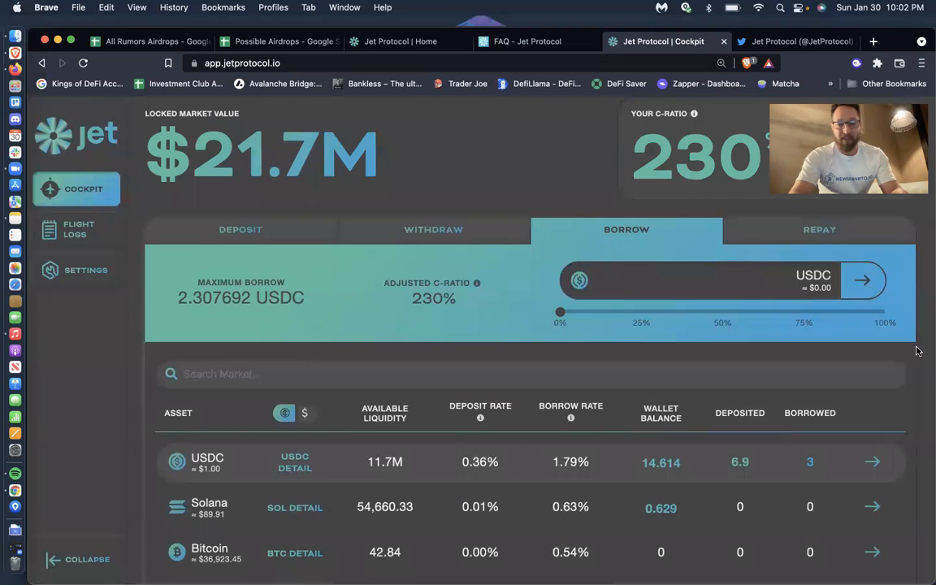
# Review the Cockpit's collateral ratio, borrowed value and USDC balances
pyautogui.scroll(-2, 910, 377)
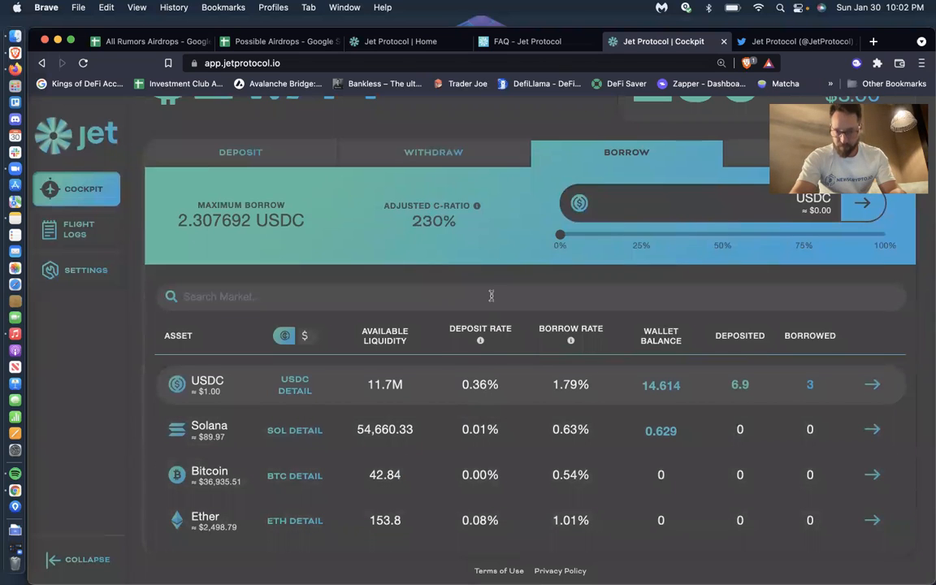
pyautogui.scroll(5, 492, 298)
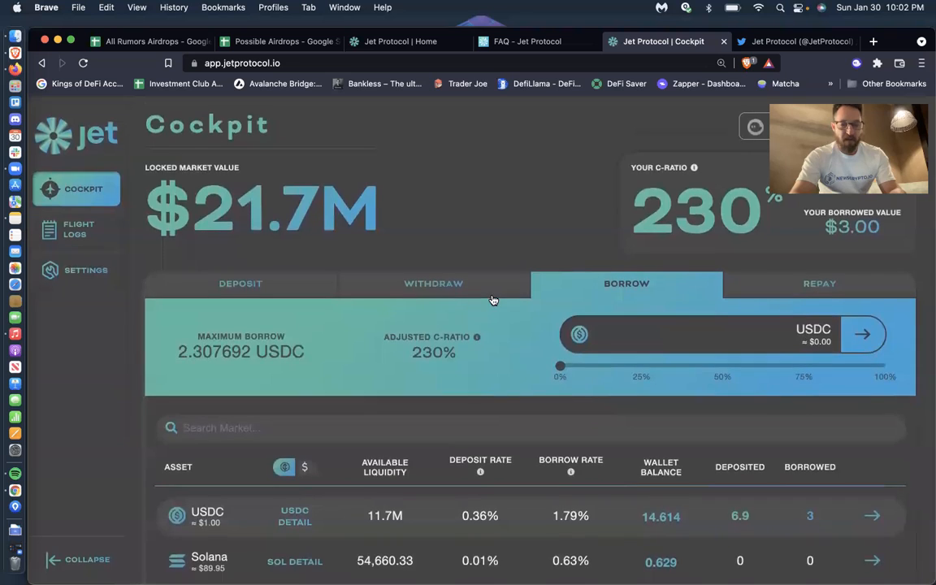
pyautogui.scroll(-5, 492, 300)
pyautogui.scroll(5, 491, 296)
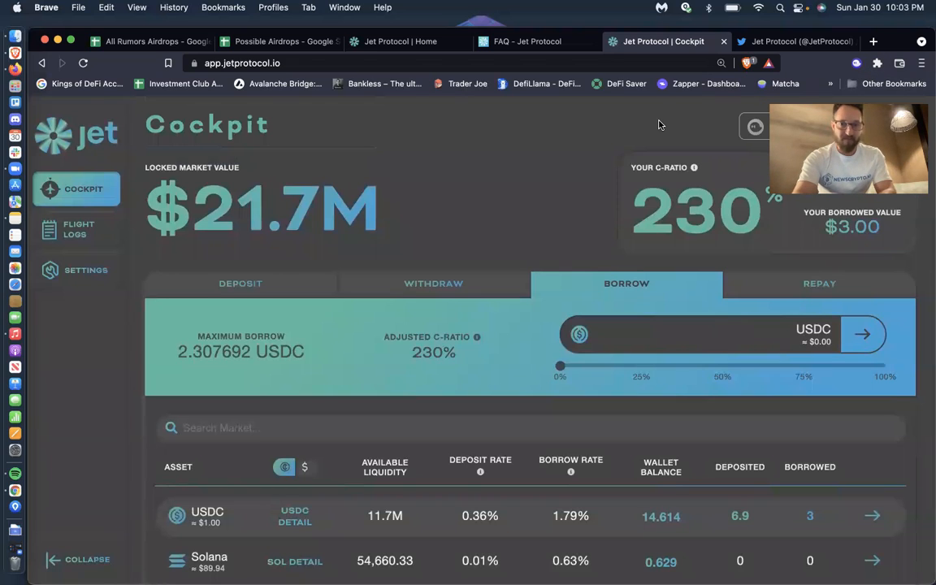
pyautogui.scroll(-1, 659, 125)
pyautogui.scroll(1, 658, 125)
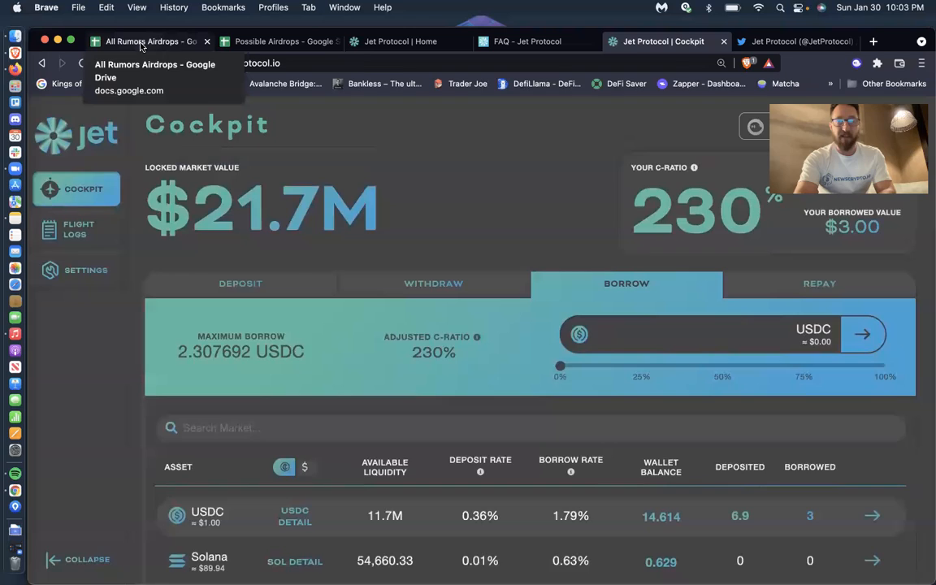
# View the beginning of the All Rumors Airdrops spreadsheet with its status colour legend
pyautogui.click(141, 42)
pyautogui.scroll(5, 175, 143)
pyautogui.scroll(20, 175, 143)
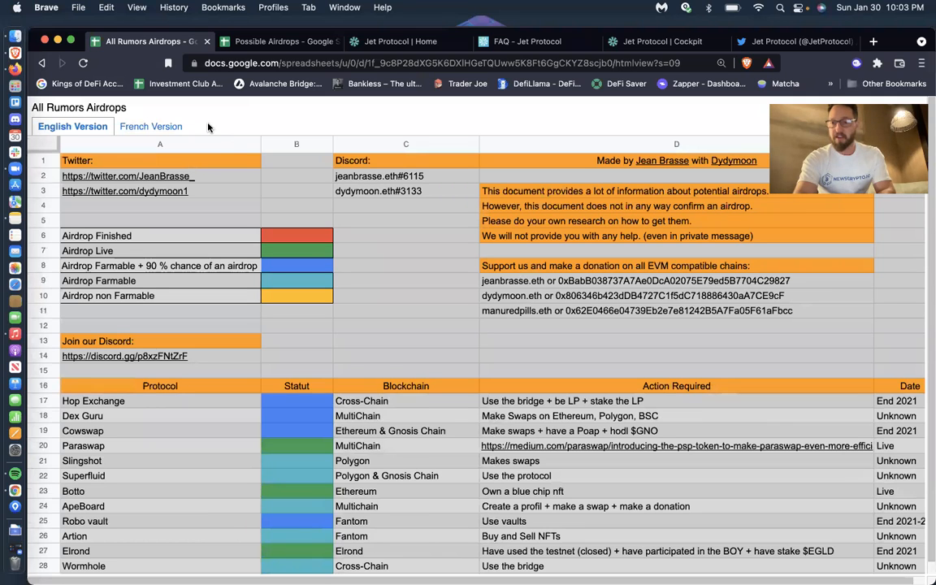
# Glance over the All Rumors Airdrops sheet and switch to the Possible Airdrops spreadsheet to view its Jet entry
pyautogui.scroll(-1, 315, 318)
pyautogui.scroll(1, 315, 318)
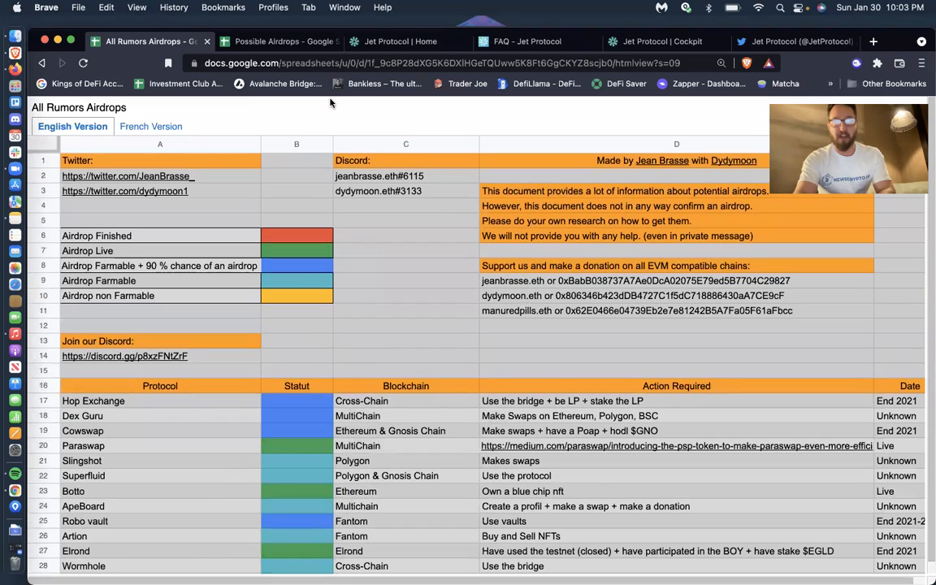
pyautogui.click(280, 41)
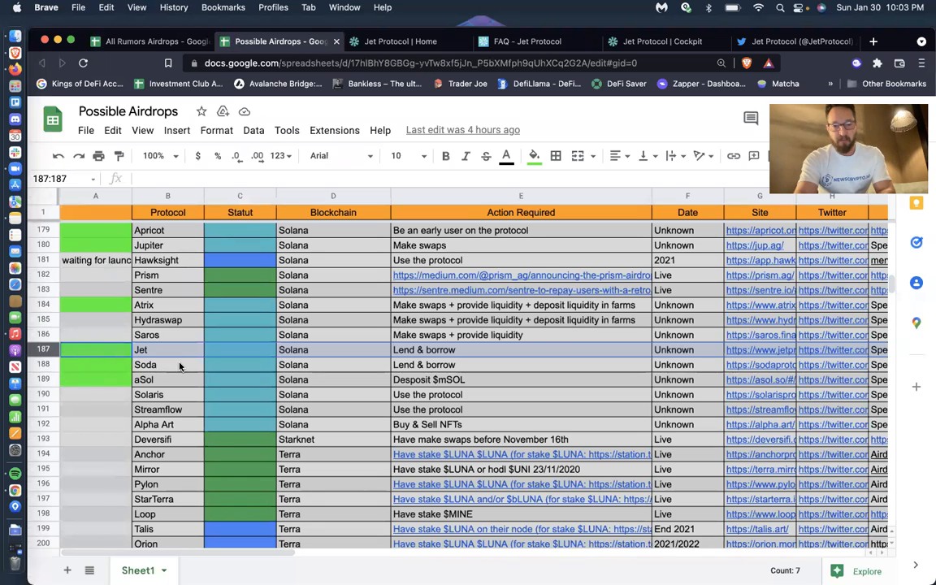
# Lock the Phantom wallet and close its popup
pyautogui.click(856, 62)
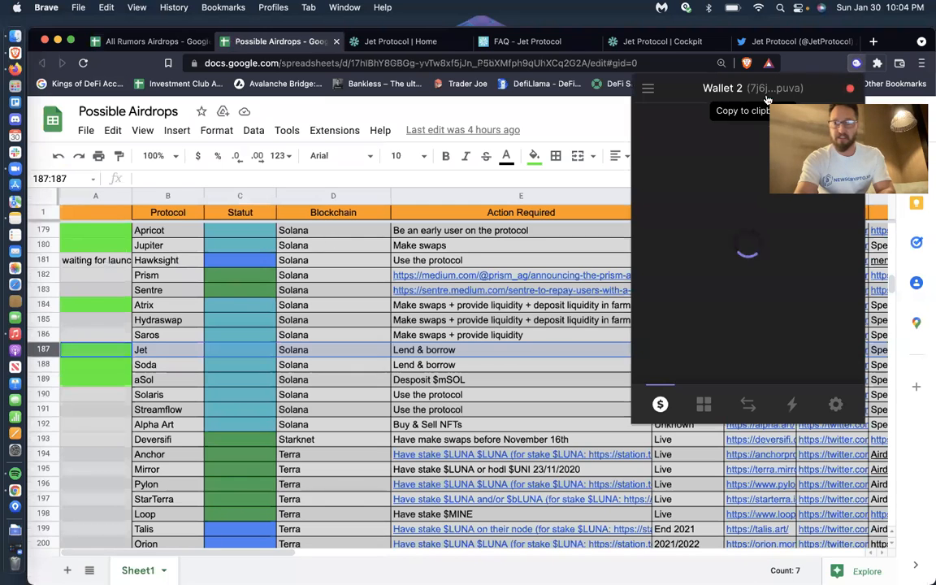
pyautogui.click(647, 87)
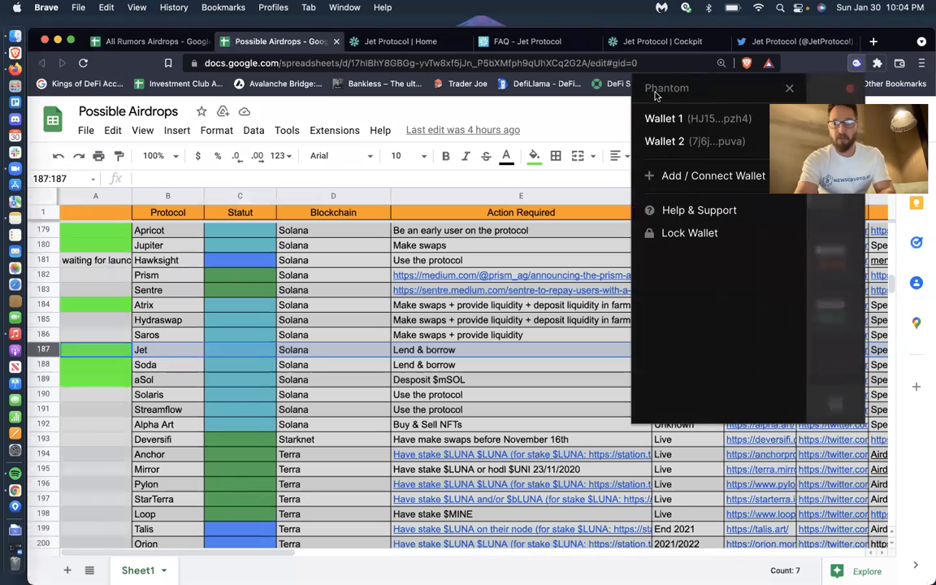
pyautogui.click(681, 234)
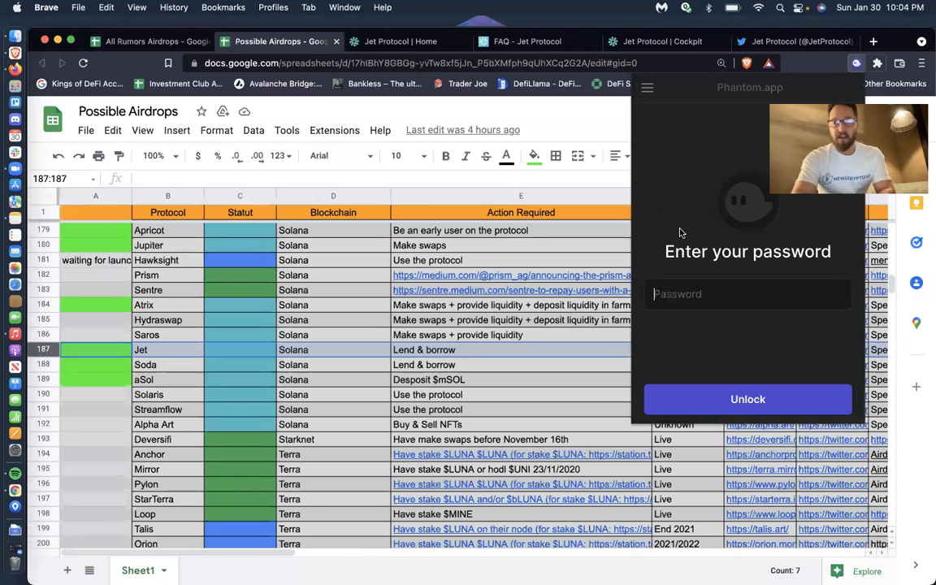
pyautogui.click(597, 114)
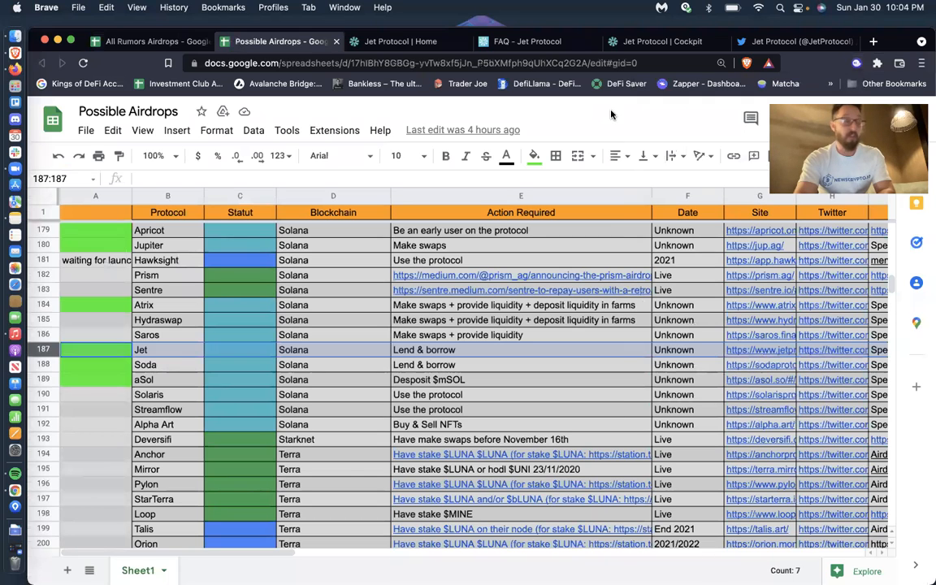